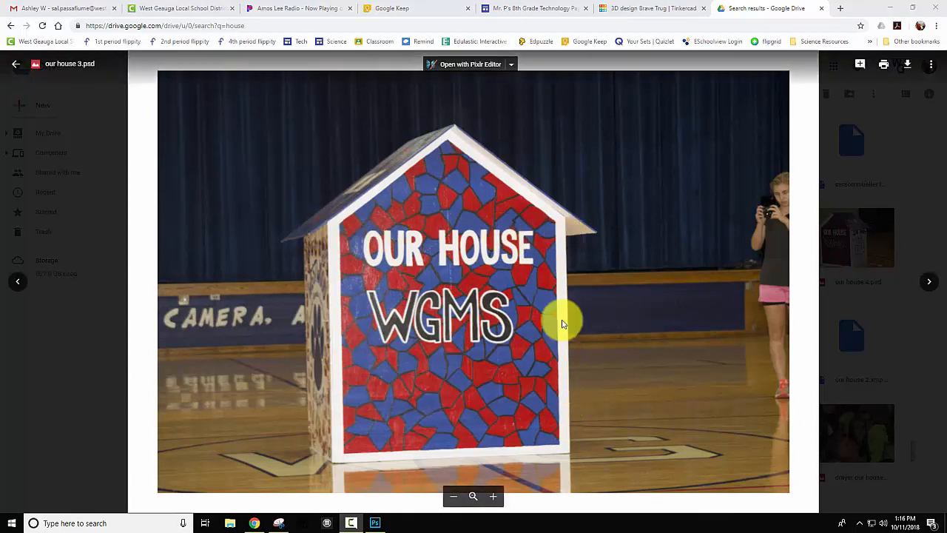
Switch to the Tinkercad design and place a red box on the workplane
click(633, 9)
drag(847, 273, 375, 303)
right_drag(371, 319, 395, 316)
Compare the box with the house photo in Google Drive and undo the box's narrowing in the Tinkercad design
click(742, 8)
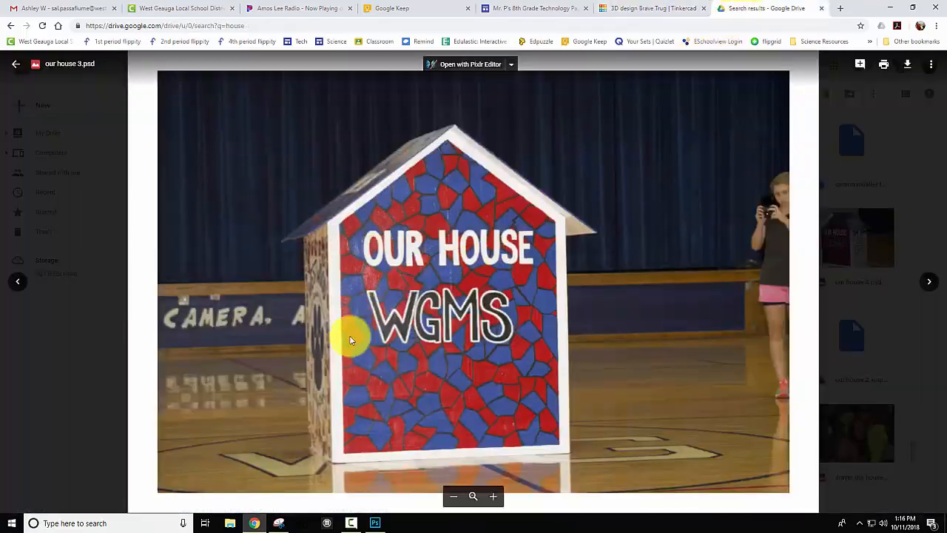
click(645, 10)
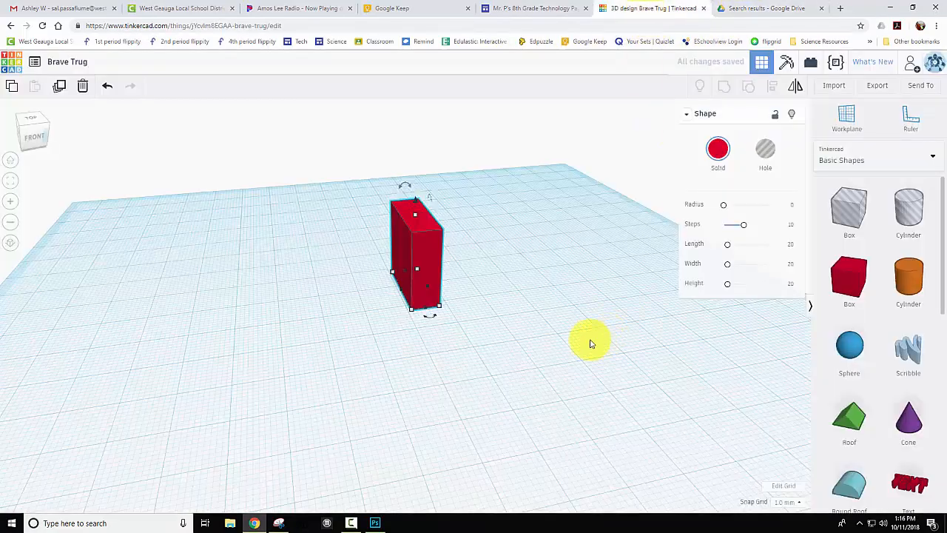
right_drag(590, 338, 542, 311)
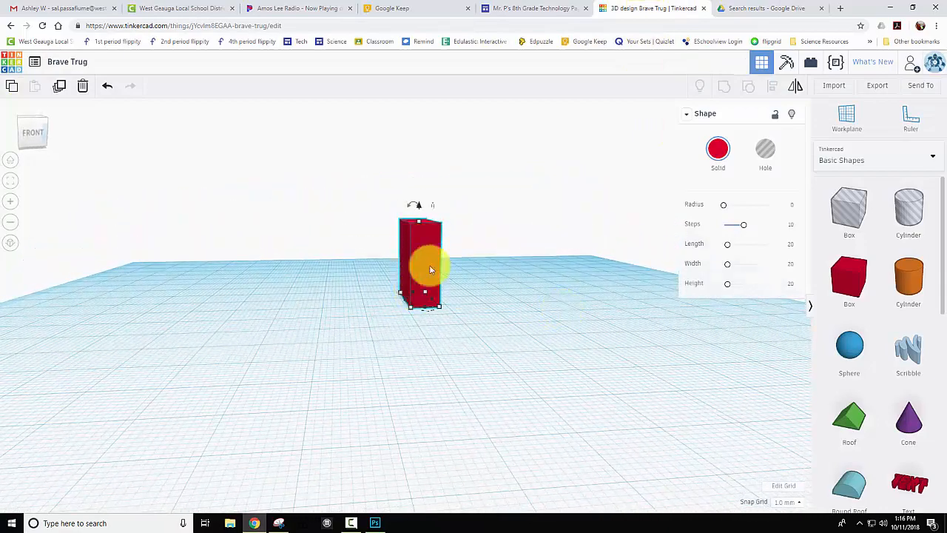
click(773, 11)
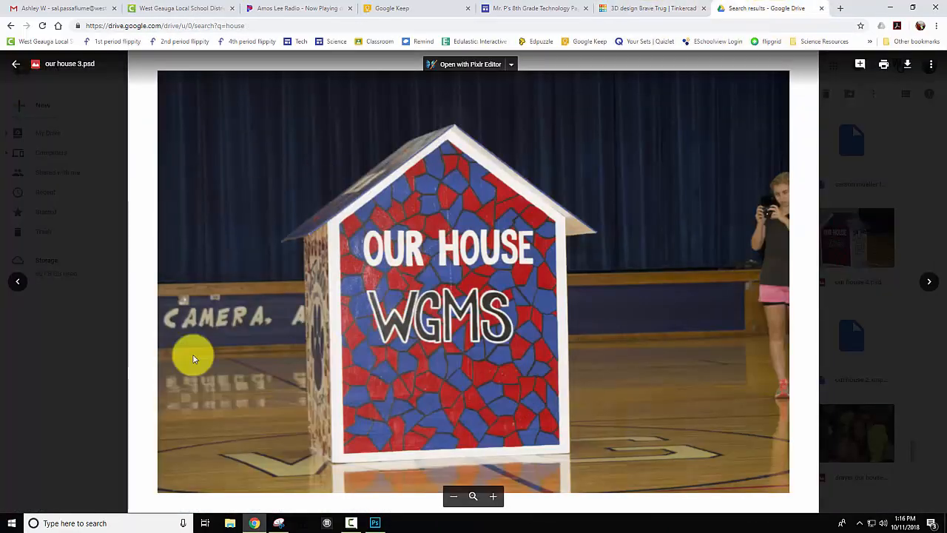
click(656, 8)
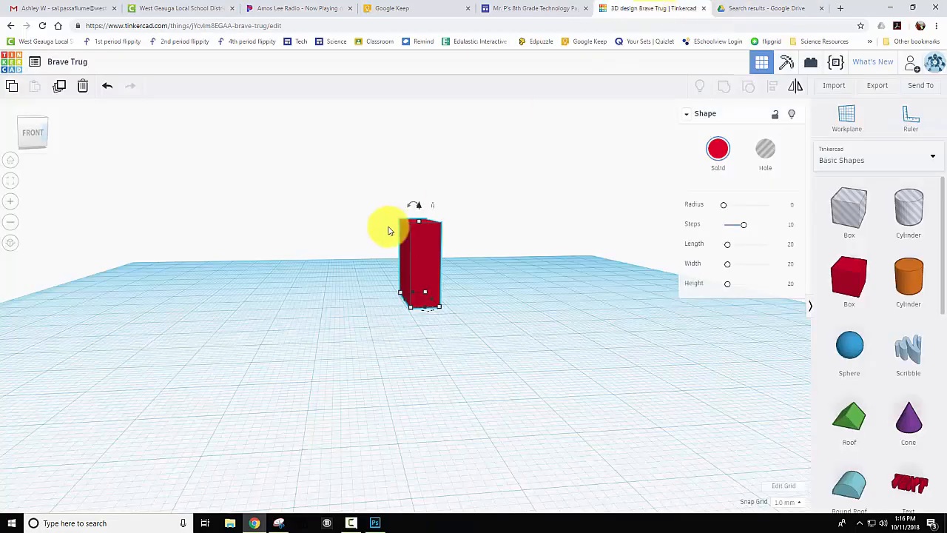
click(106, 88)
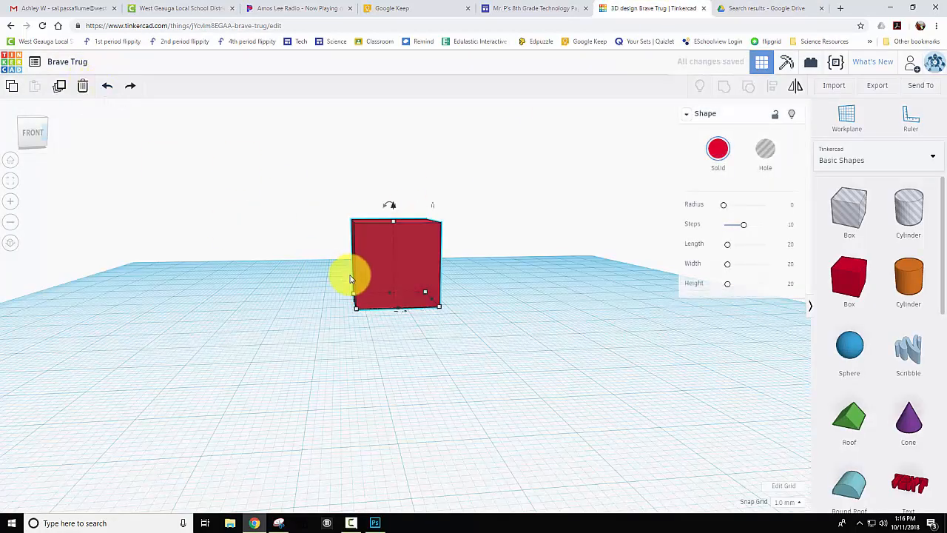
right_drag(350, 277, 405, 318)
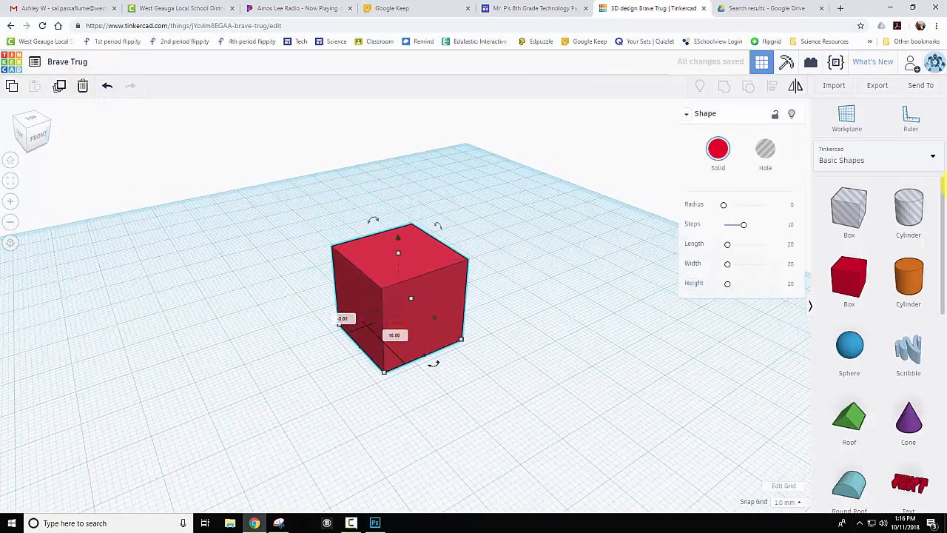
Place a green roof on a new workplane on top of the box and enlarge it to overhang the walls
click(422, 253)
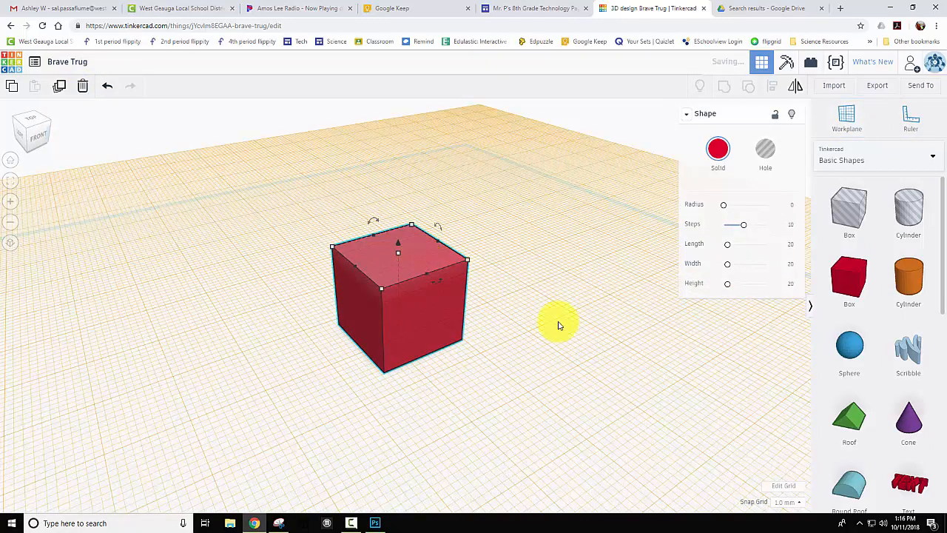
drag(850, 416, 377, 235)
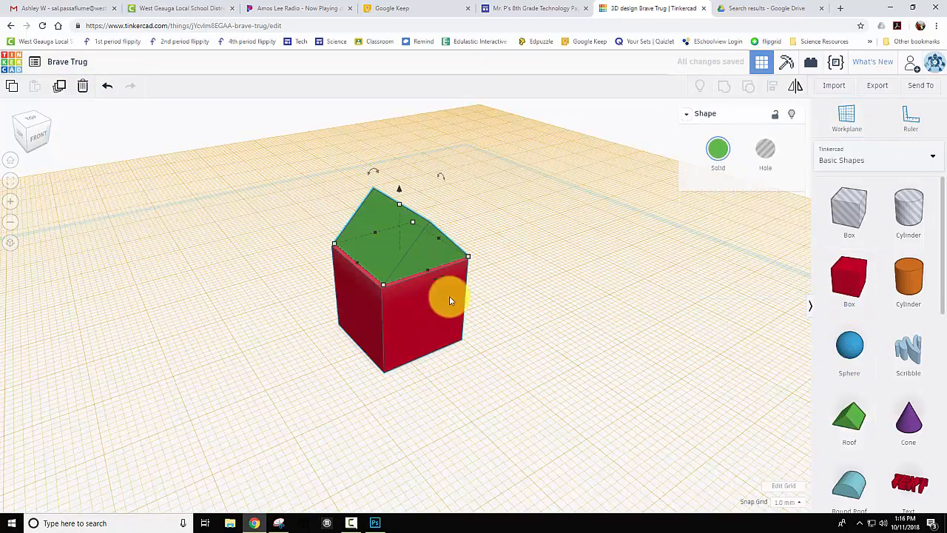
right_drag(444, 296, 459, 277)
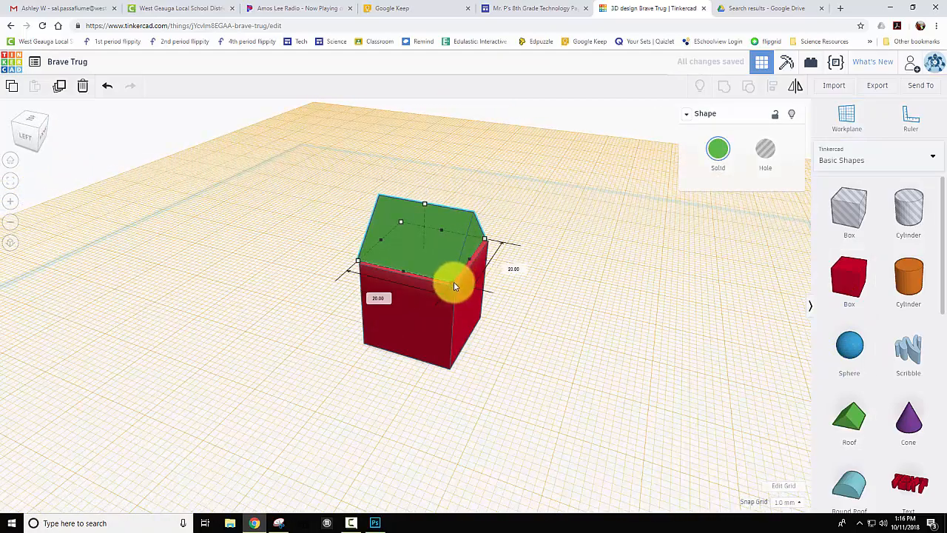
drag(454, 281, 460, 298)
right_drag(609, 338, 486, 330)
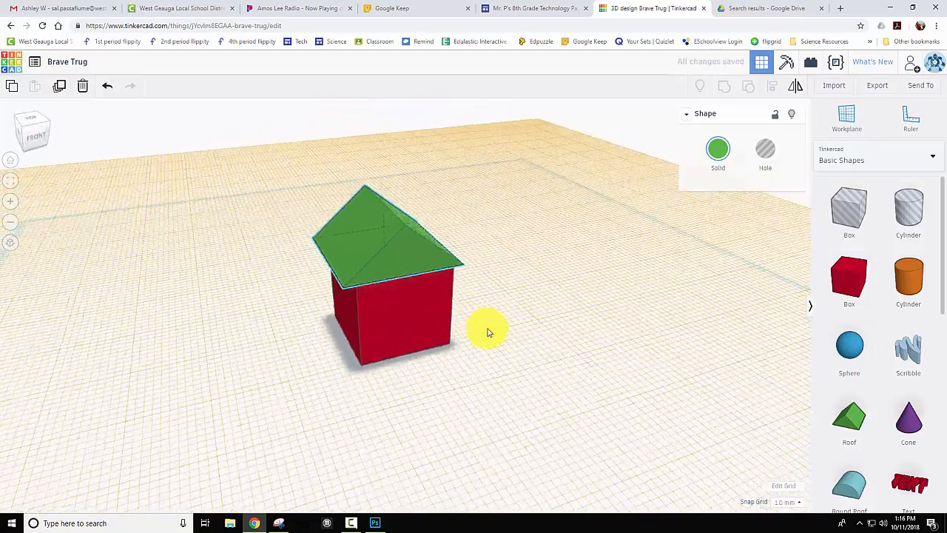
Return the workplane to the base grid and centre the roof and box on each other in both horizontal directions
click(856, 113)
click(617, 354)
right_drag(528, 360, 486, 327)
shift+click(410, 248)
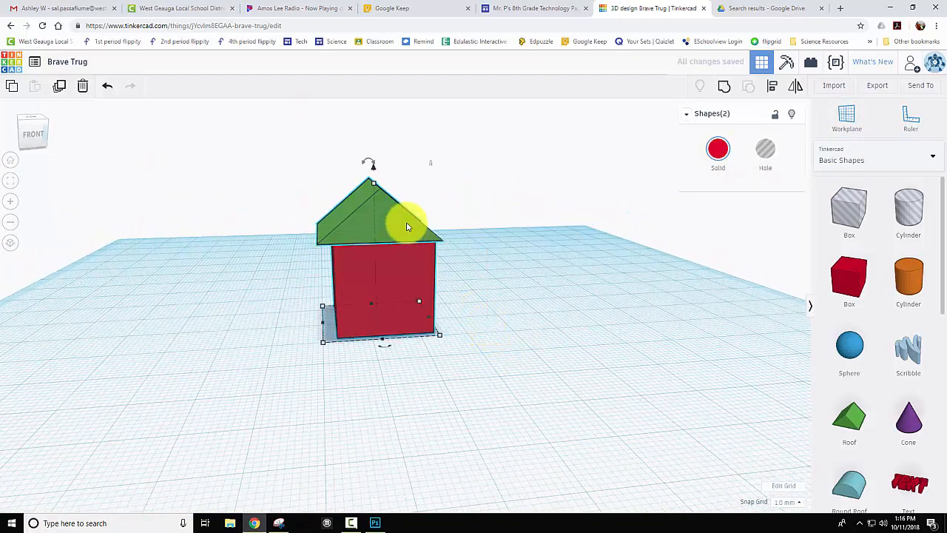
click(772, 86)
click(385, 344)
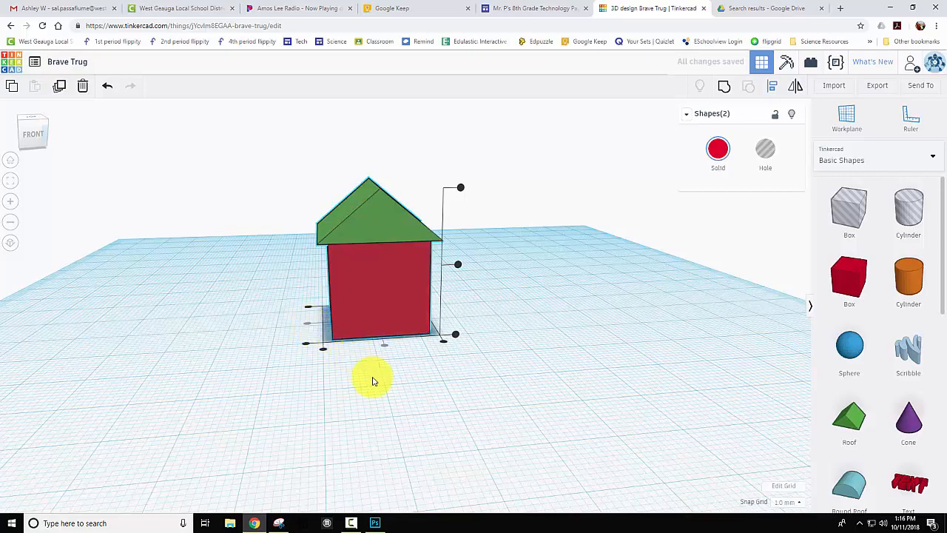
right_drag(372, 381, 398, 399)
drag(553, 395, 551, 396)
Try stretching the roof upward into a tall, steep peak
right_drag(460, 375, 374, 238)
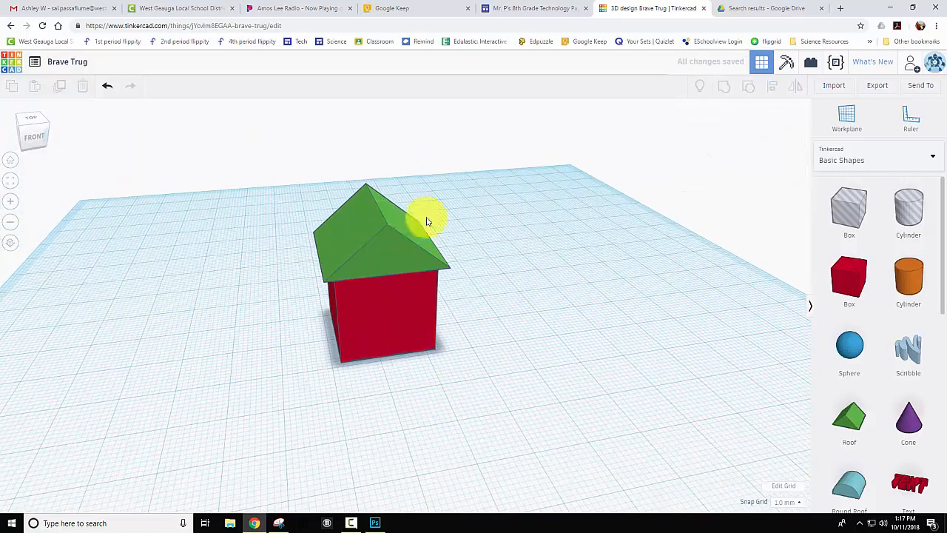
click(377, 205)
drag(376, 205, 380, 128)
right_drag(454, 240, 447, 217)
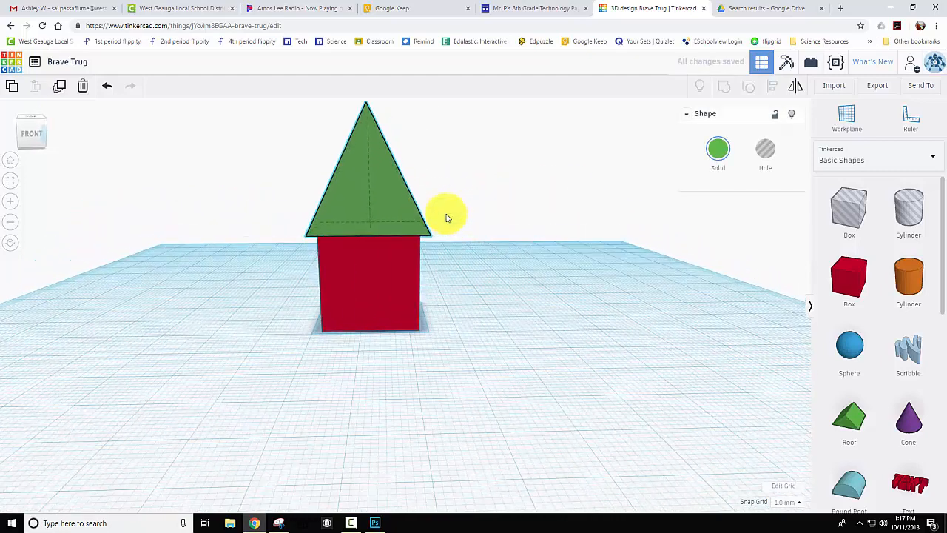
Check the house photo in Google Drive and lower the roof's peak in Tinkercad to a similar shallower pitch
click(726, 9)
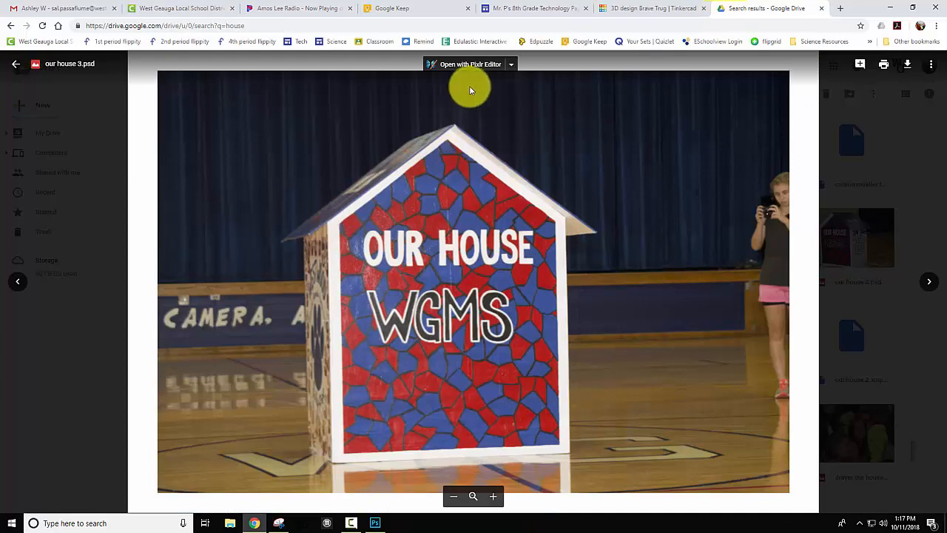
click(664, 11)
drag(366, 110, 365, 175)
Add a second red box in front of the house and reduce it to a low door block 4 mm wide
right_drag(482, 328, 747, 333)
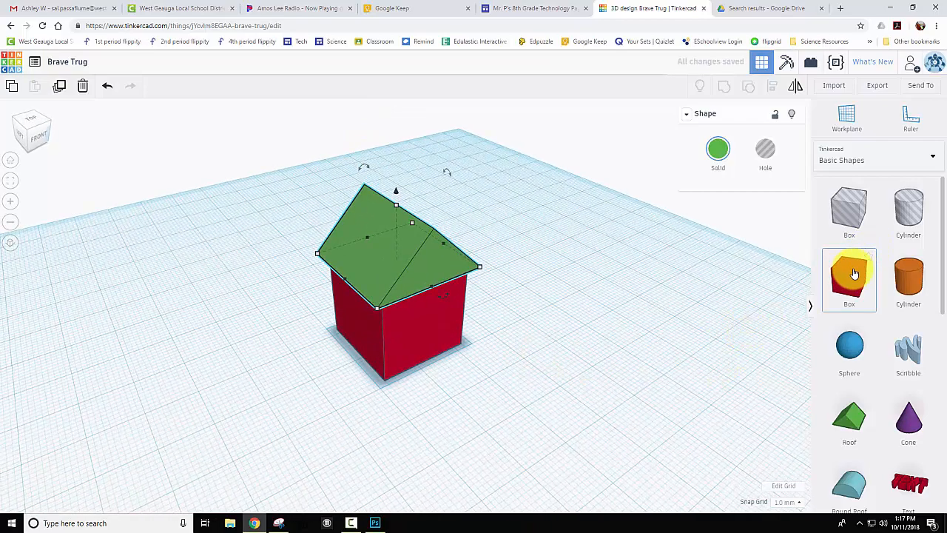
drag(855, 278, 568, 411)
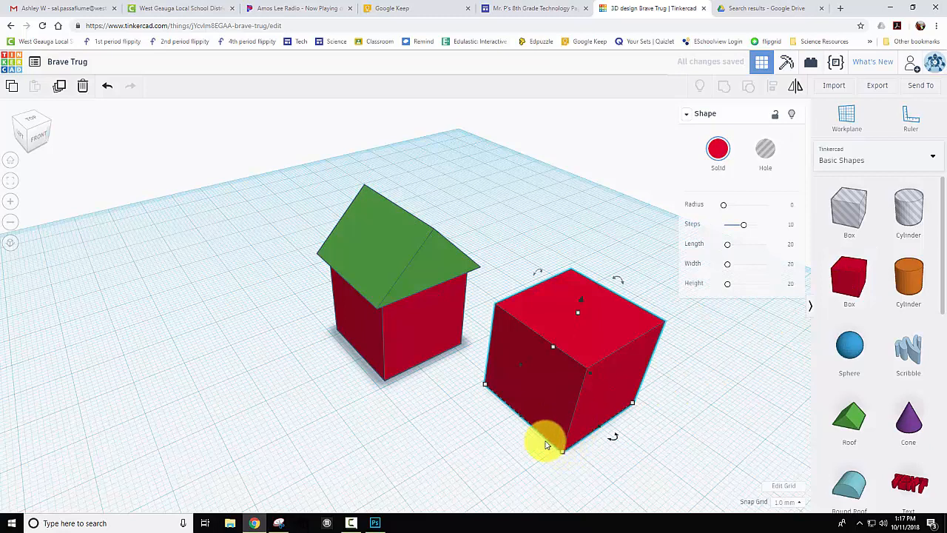
drag(521, 419, 477, 348)
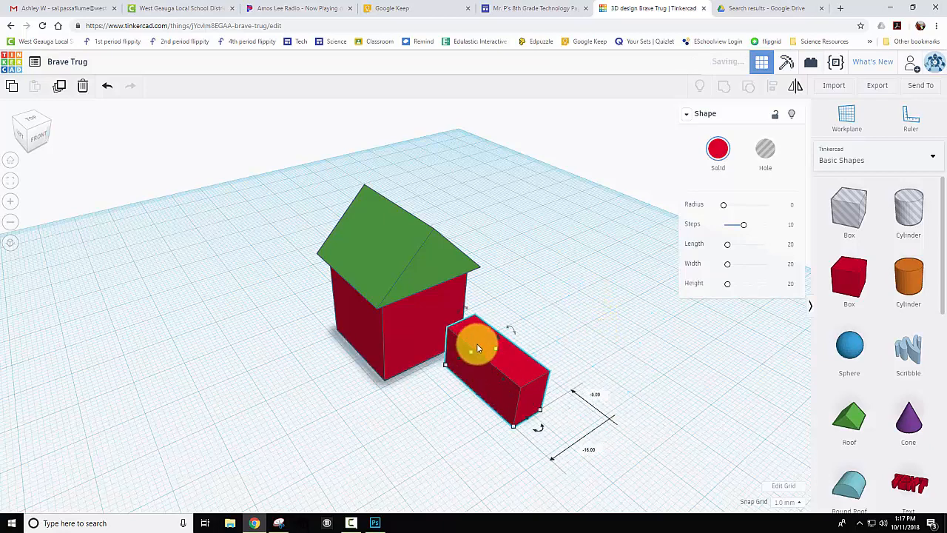
drag(478, 395, 488, 386)
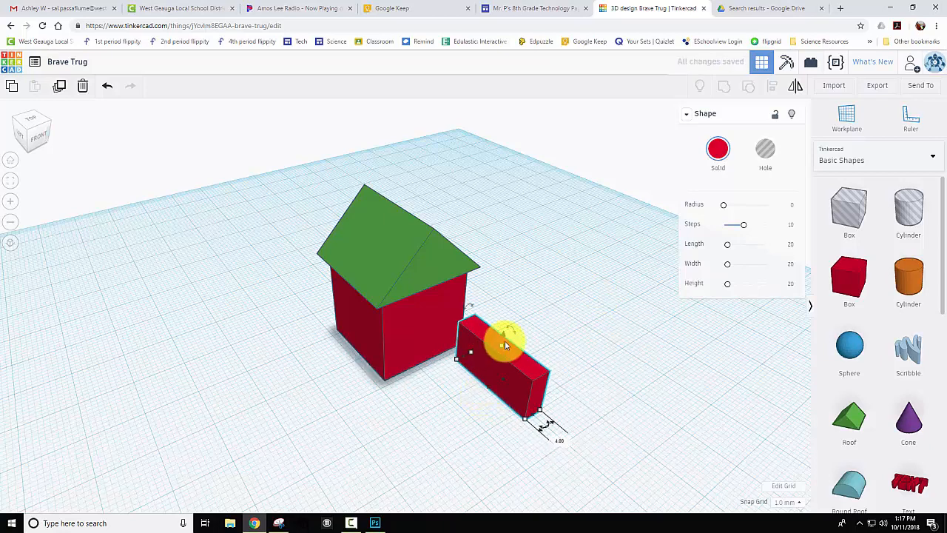
Try pushing the door block into the house's front wall so only a thin door face protrudes
drag(501, 347, 410, 326)
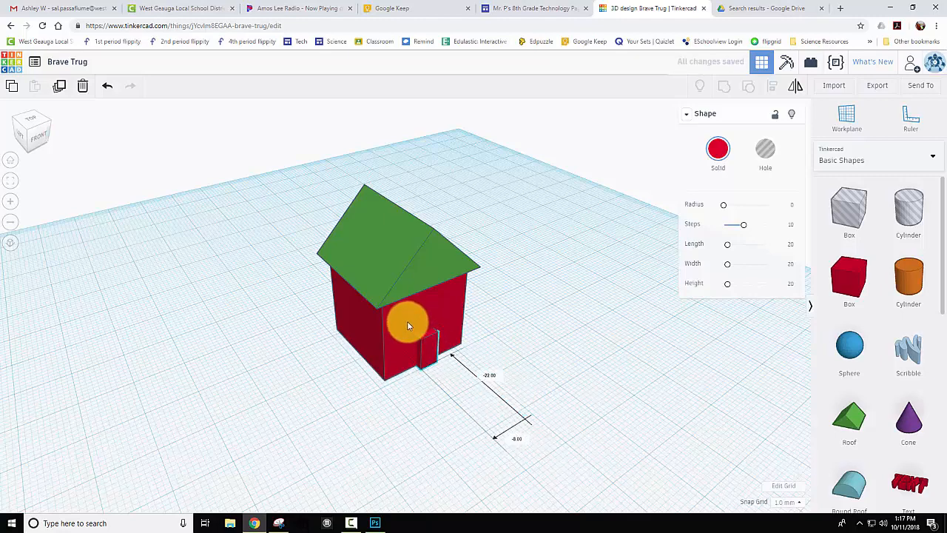
right_drag(443, 380, 456, 354)
drag(457, 353, 452, 355)
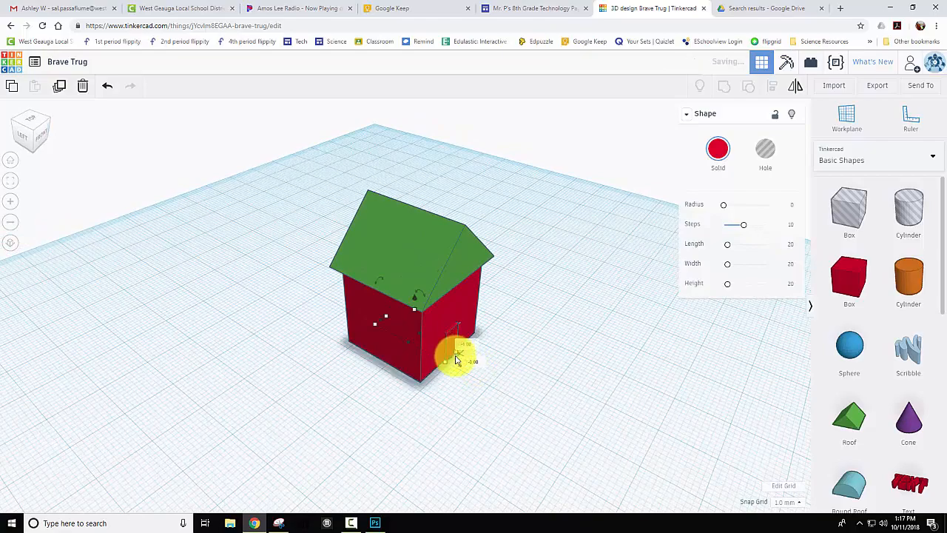
scroll(466, 360, up, 5)
right_drag(567, 396, 548, 370)
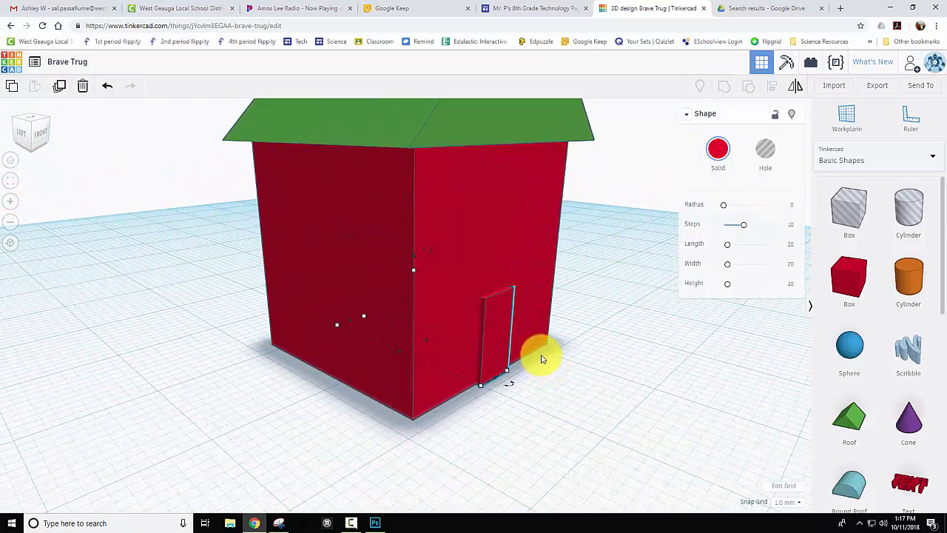
Pull the door block out in front of the house and shorten its length
drag(496, 337, 792, 429)
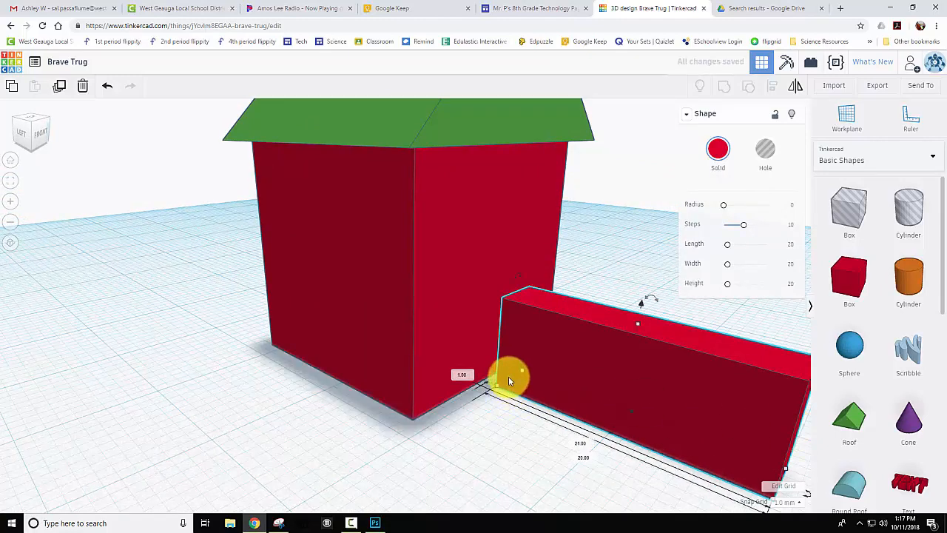
drag(507, 376, 612, 390)
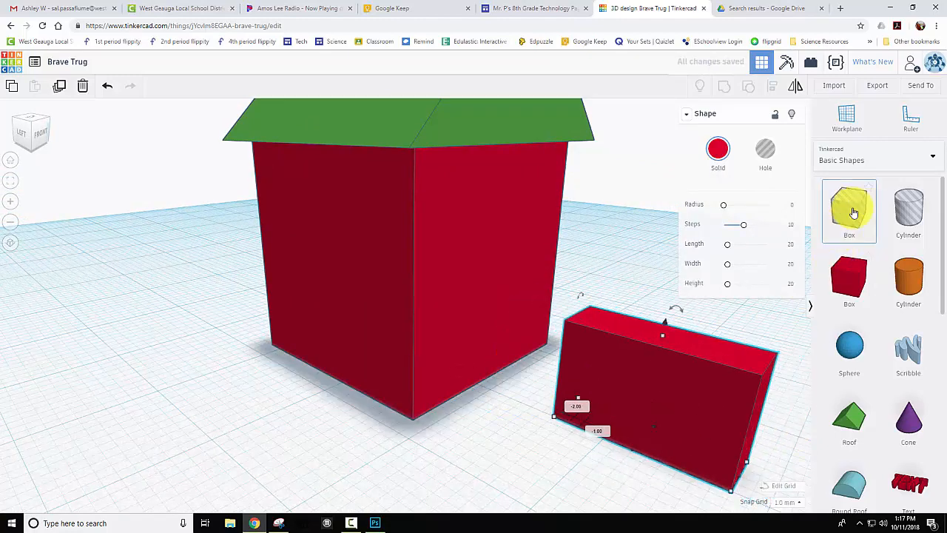
drag(852, 212, 752, 337)
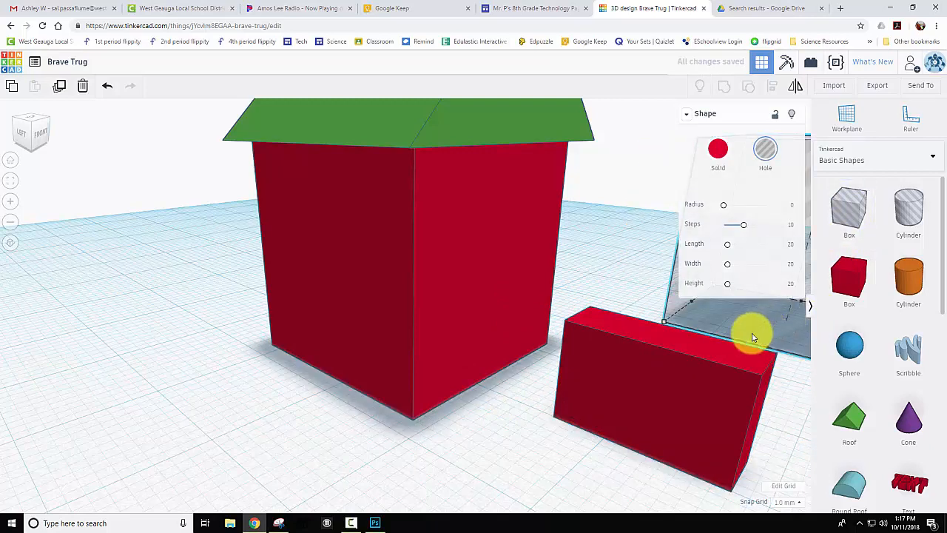
key(ctrl+z)
Turn the door block into a hole, embed it in the front wall and group it with the house box to cut a doorway
click(703, 374)
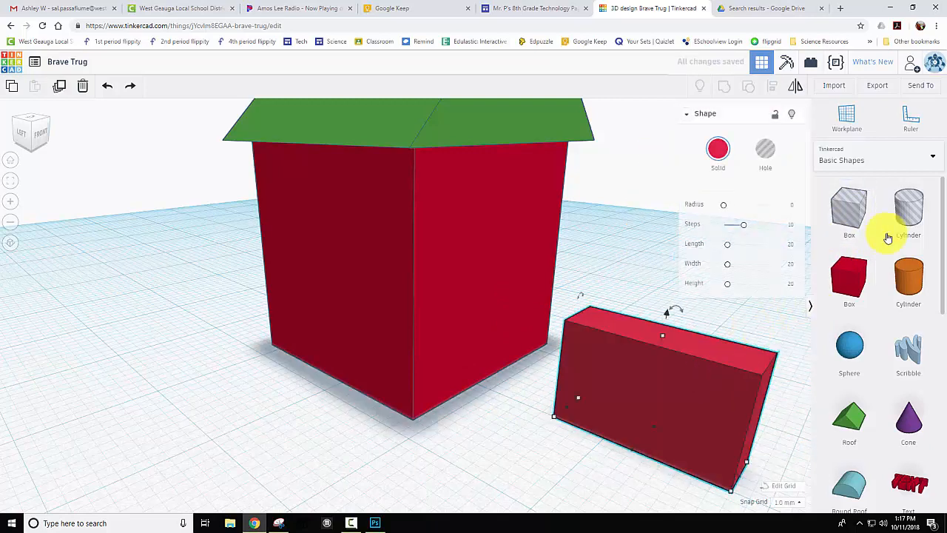
click(764, 148)
drag(718, 376, 583, 349)
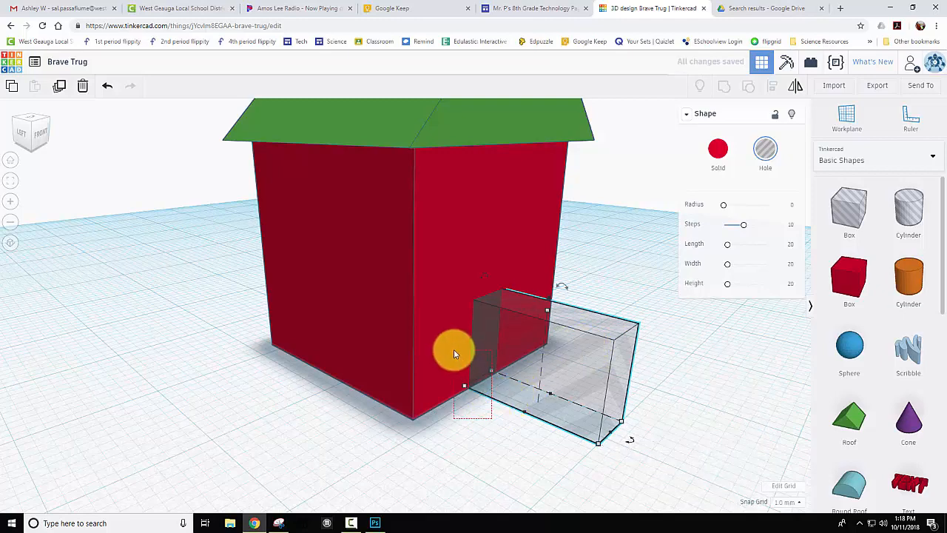
click(725, 85)
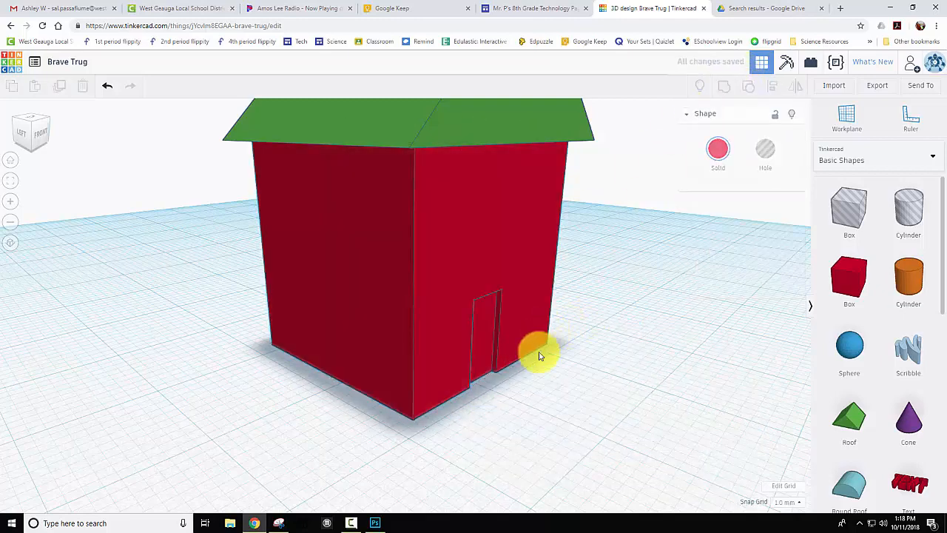
click(539, 356)
scroll(530, 385, up, 5)
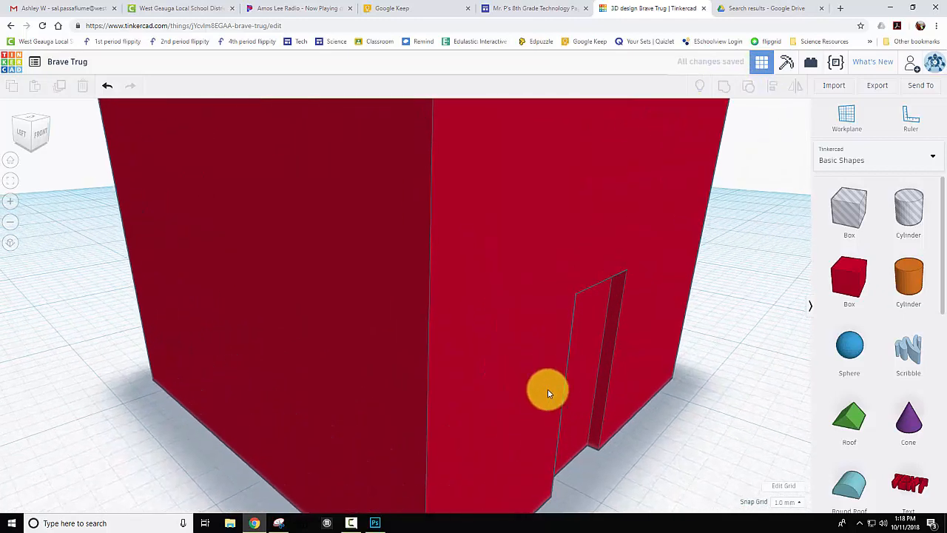
scroll(544, 388, down, 5)
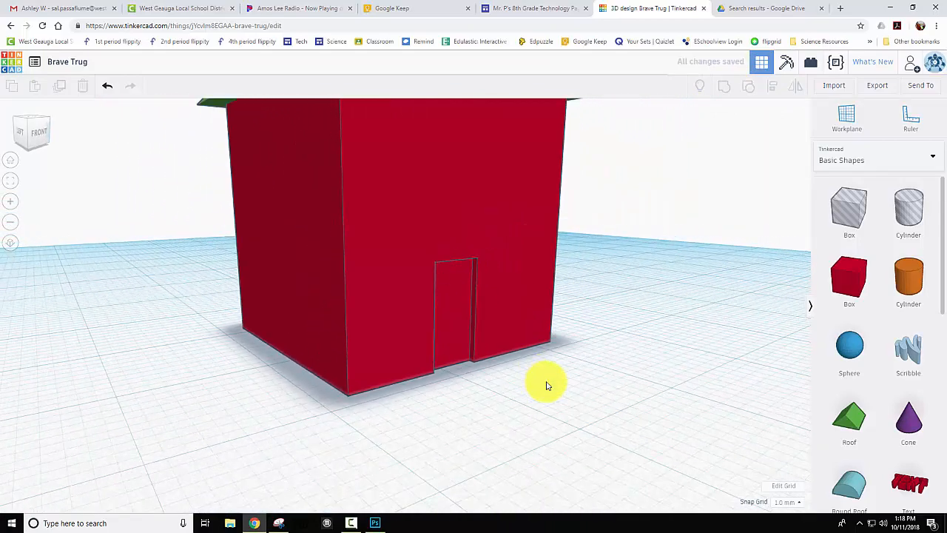
Add a box hole beside the house, narrow it to 5 mm on one side and reduce its height to form a low window block
right_drag(543, 389, 550, 405)
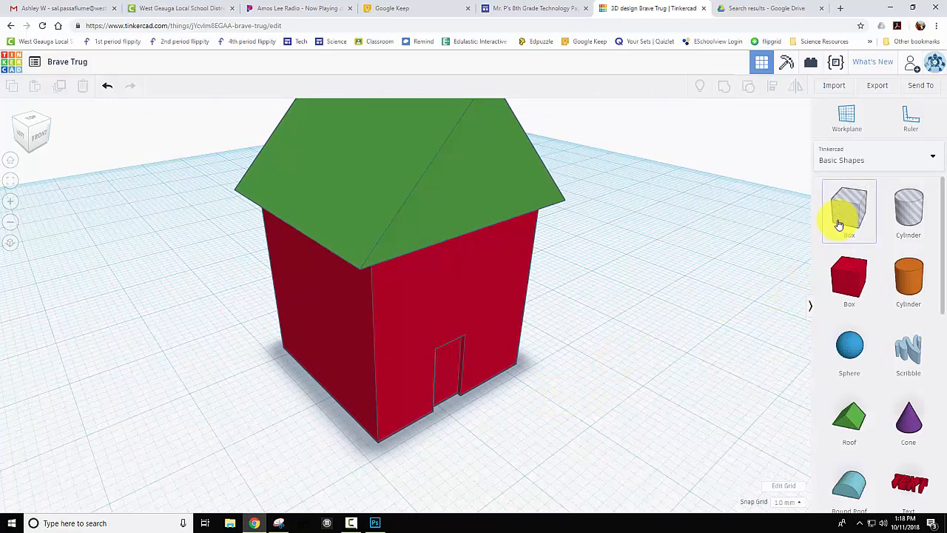
drag(839, 221, 647, 352)
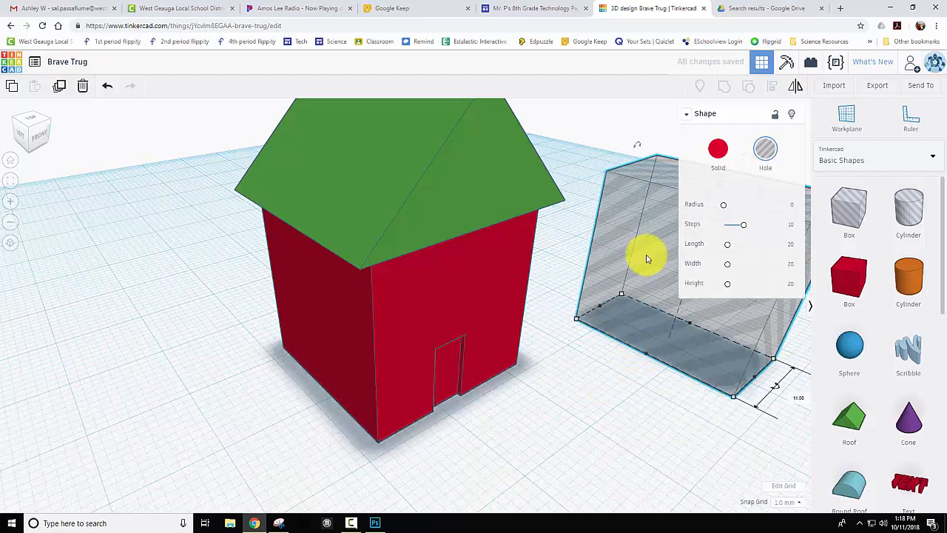
right_drag(615, 363, 578, 374)
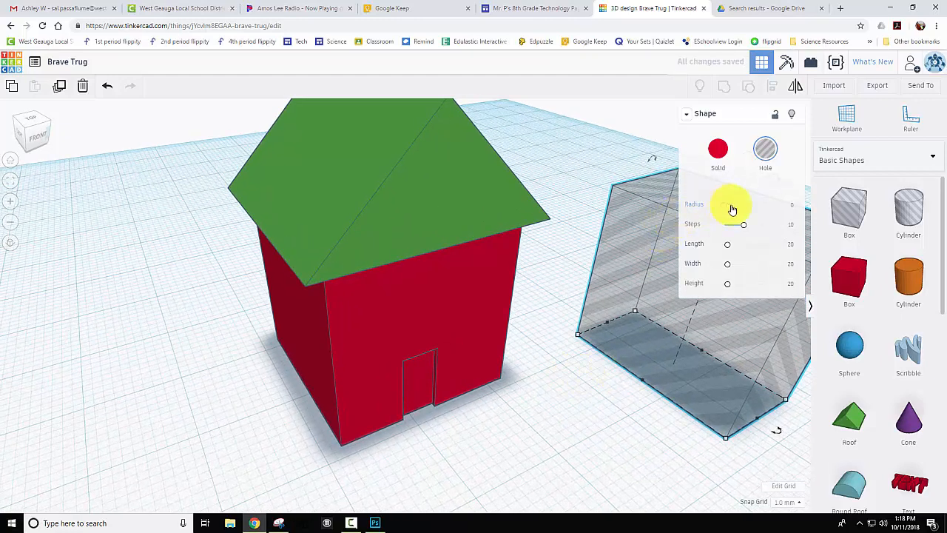
click(687, 114)
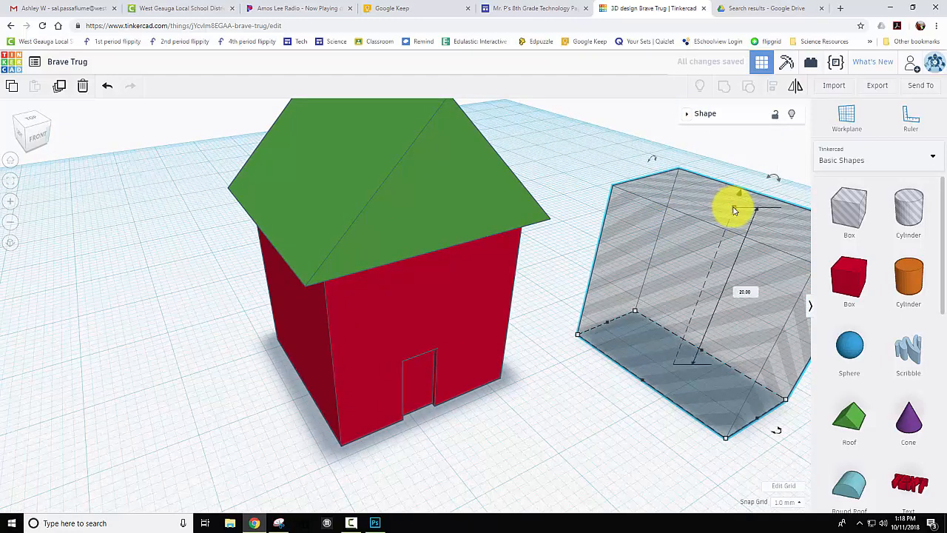
drag(733, 205, 680, 363)
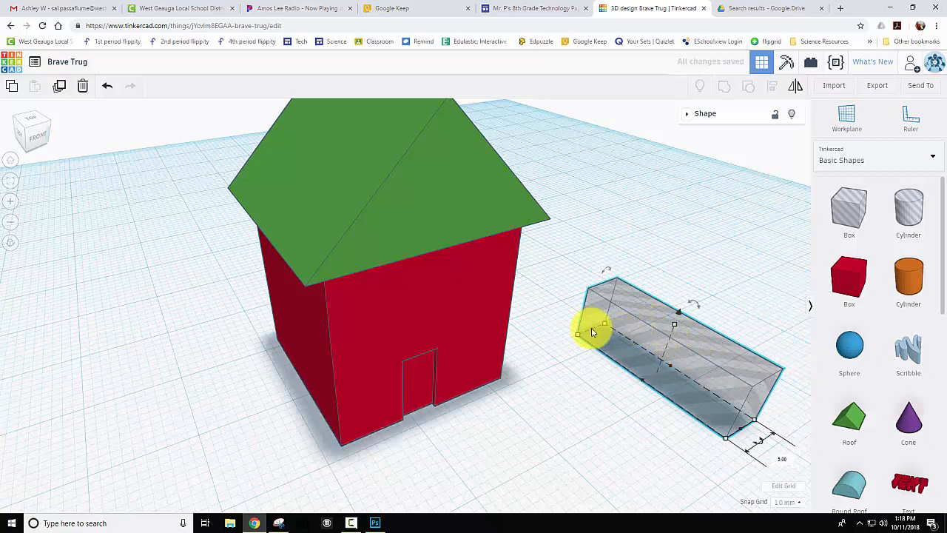
Shrink the window block, embed it high in the front wall beside the doorway and group it with the house box to cut a window
drag(592, 333, 617, 258)
drag(630, 306, 463, 298)
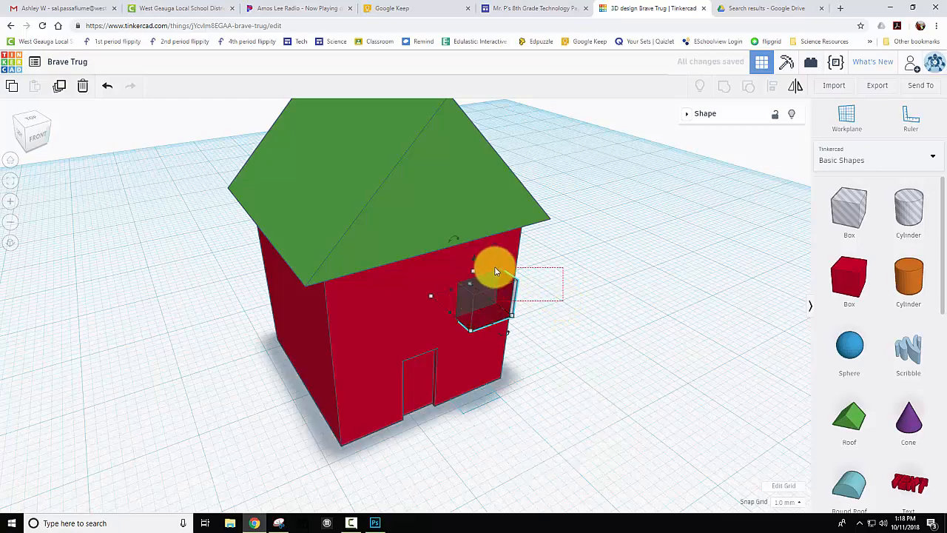
key(ctrl+a)
click(723, 86)
right_drag(626, 289, 581, 277)
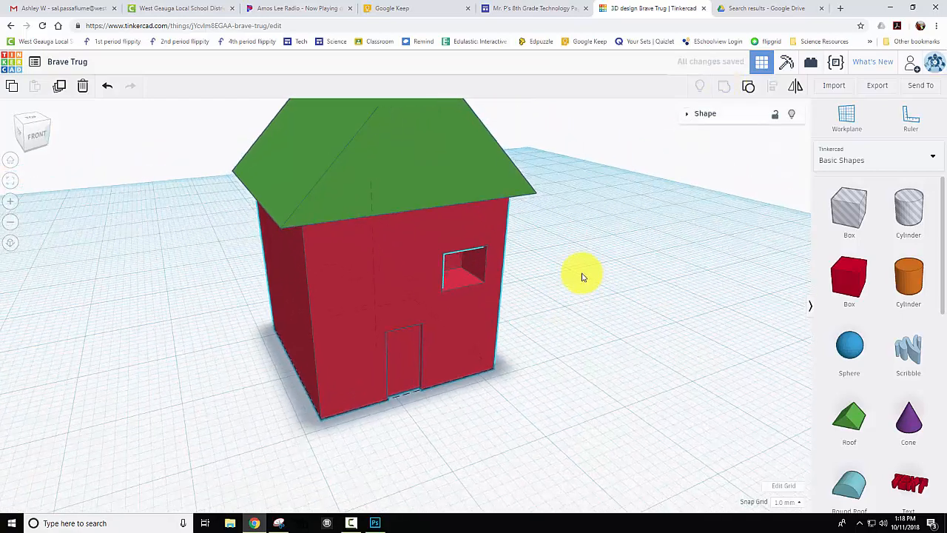
Inspect the window and doorway cuts, then check the house photo in Google Drive and return to the Tinkercad design
scroll(581, 277, up, 10)
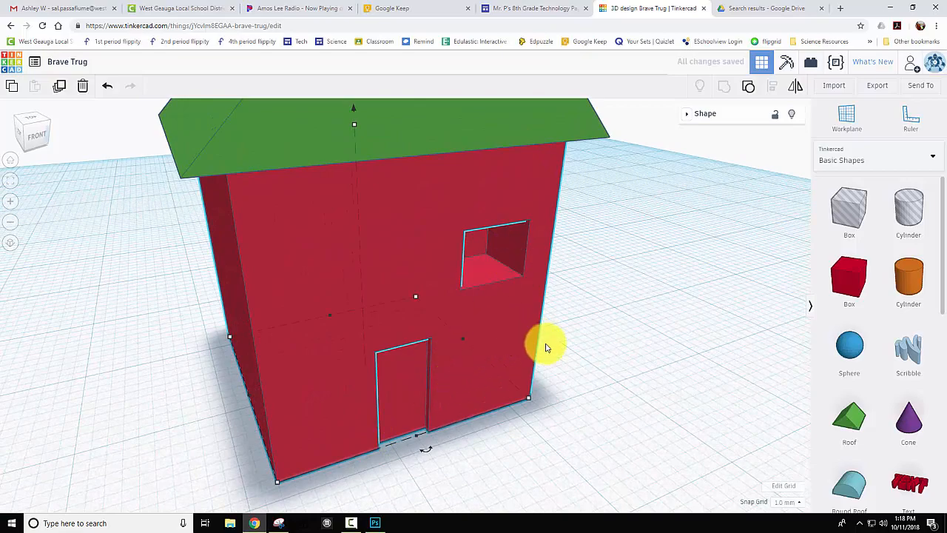
right_drag(545, 344, 585, 367)
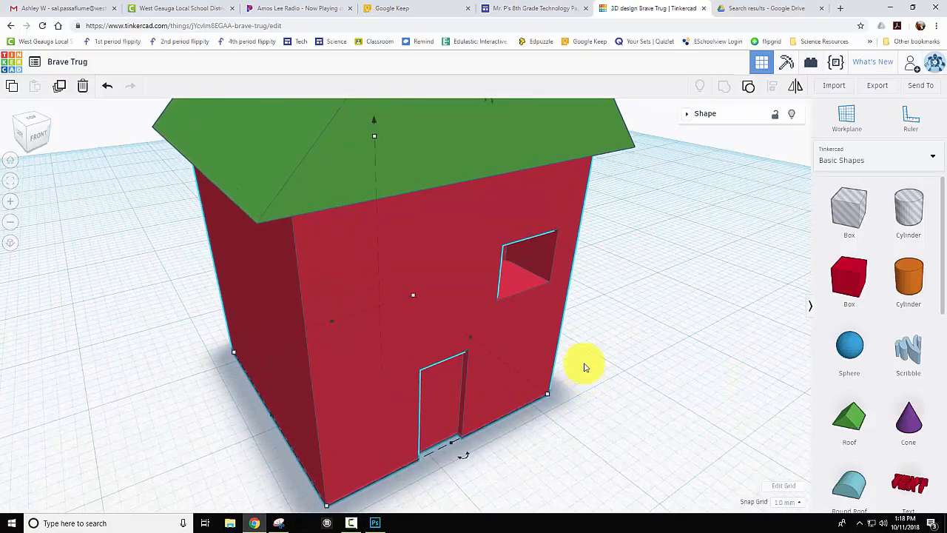
scroll(581, 348, down, 4)
click(744, 11)
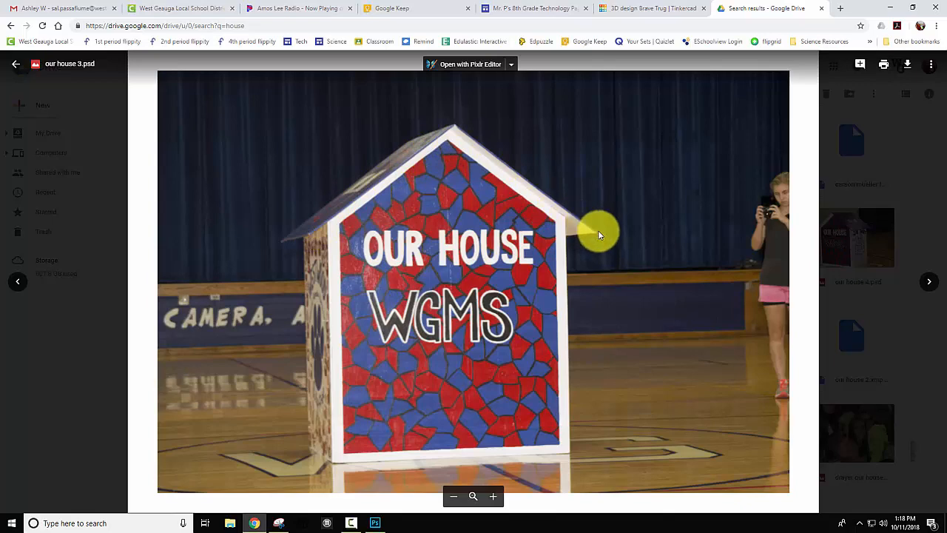
click(654, 9)
Add a cylinder hole at the house's rear-left corner and shrink it so that it overlaps both adjoining walls
right_drag(583, 220, 545, 364)
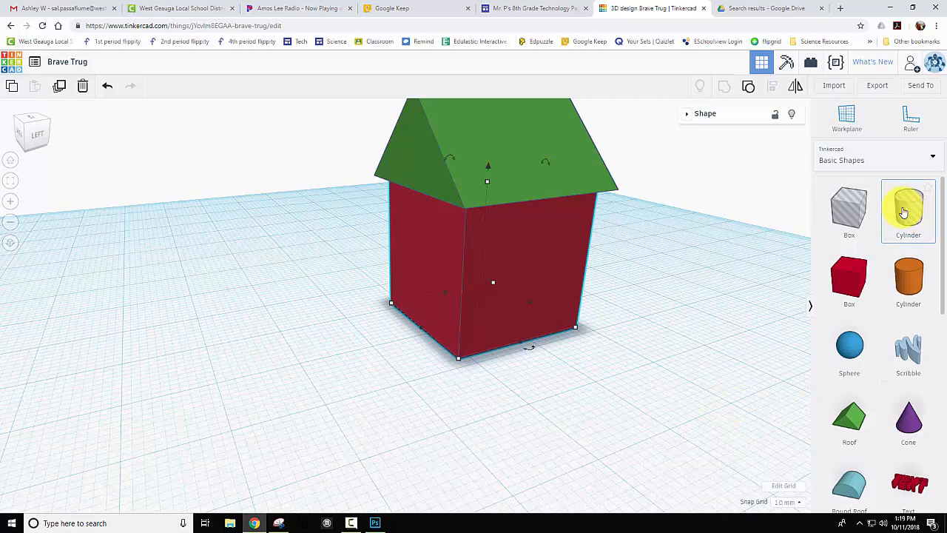
drag(903, 213, 544, 457)
click(449, 455)
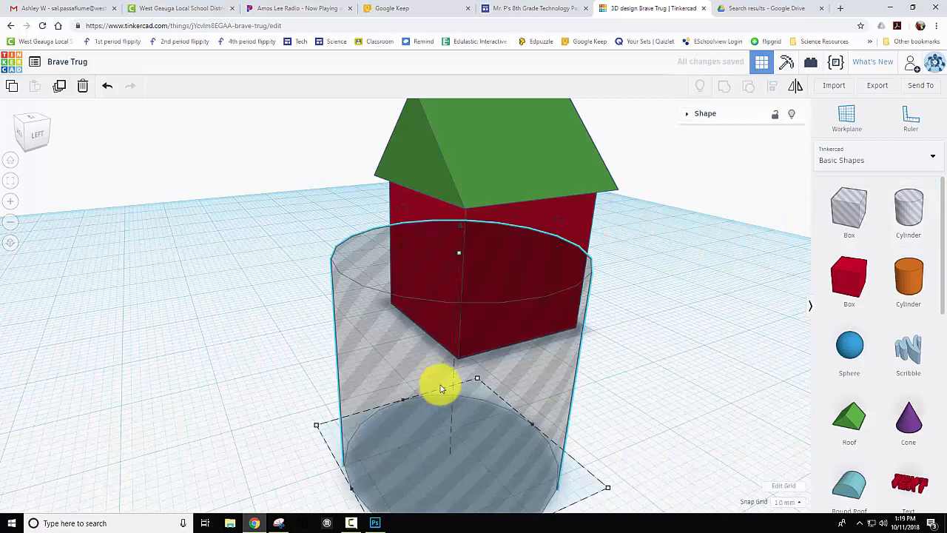
shift+drag(604, 490, 490, 368)
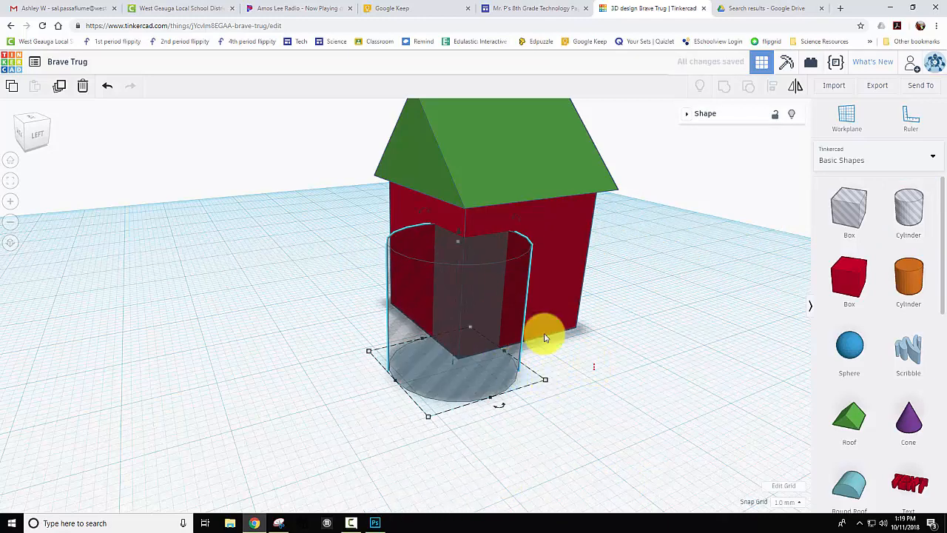
Group the cylinder hole with the house box to cut a rounded notch out of the rear-left corner
shift+click(469, 299)
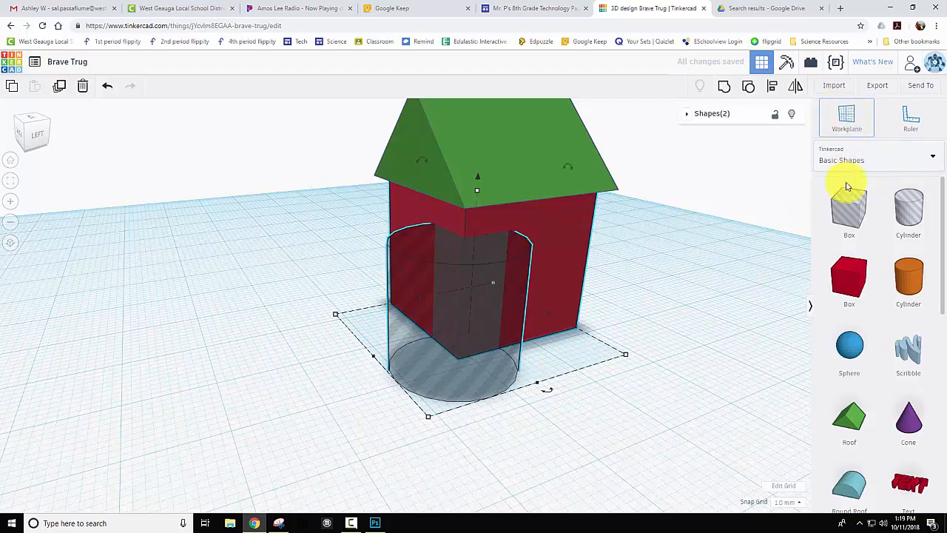
click(722, 87)
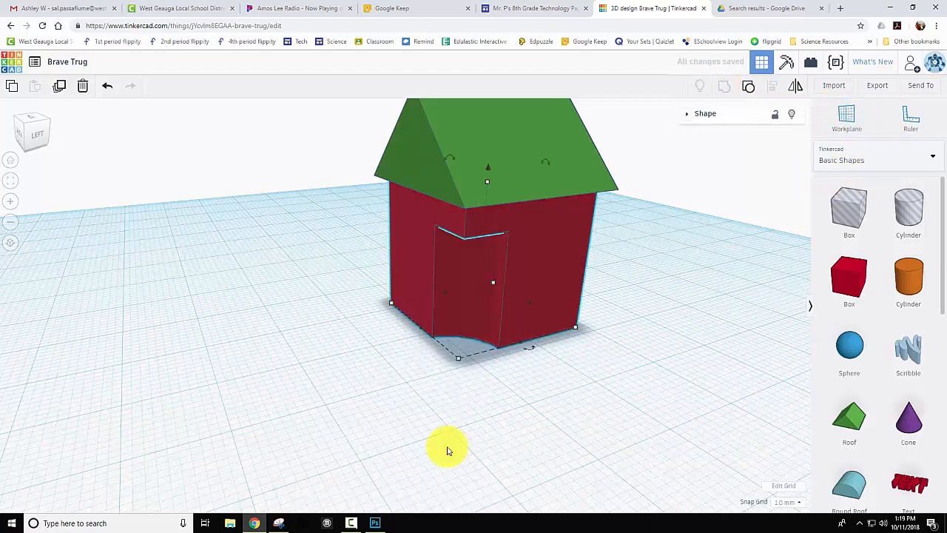
right_drag(446, 448, 548, 439)
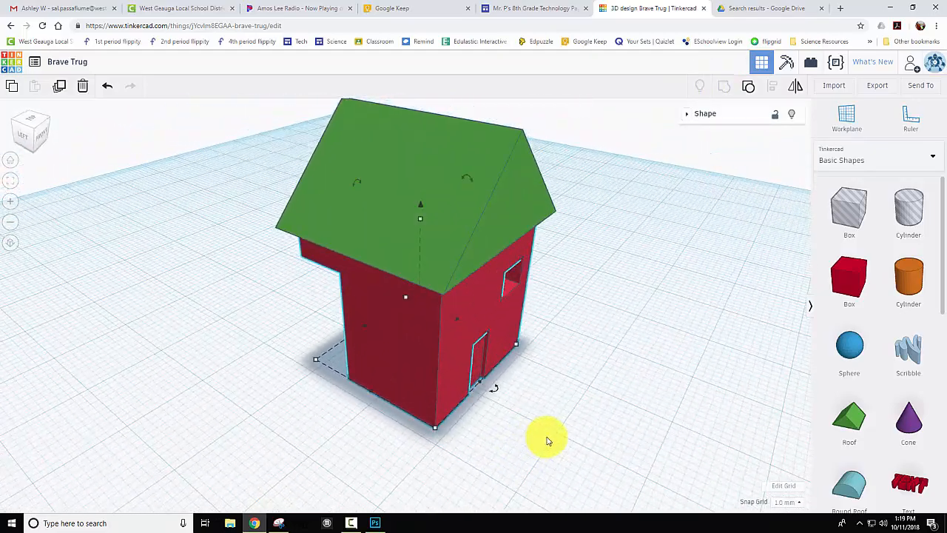